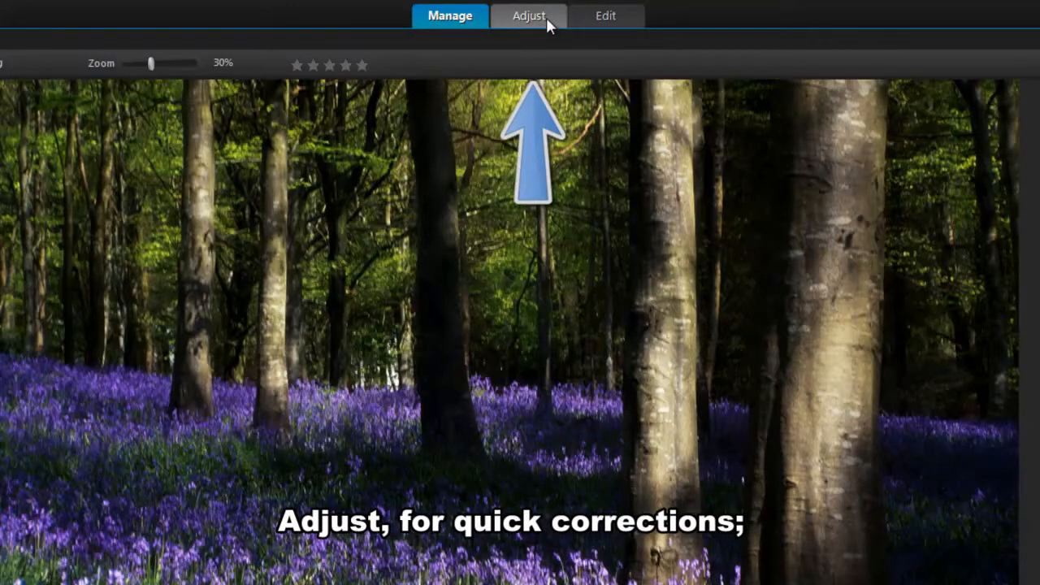
Step: Switch to the Edit workspace and load the Other photos folder into the Organizer through the Navigation palette, hiding that palette again
{"action": "left_click", "coordinate": [598, 22]}
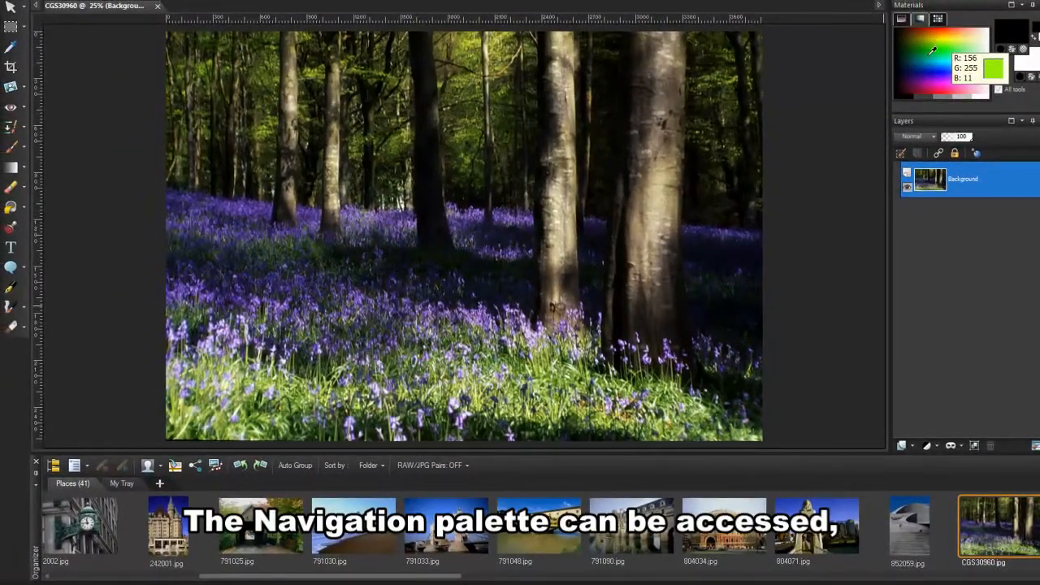
{"action": "left_click", "coordinate": [53, 465]}
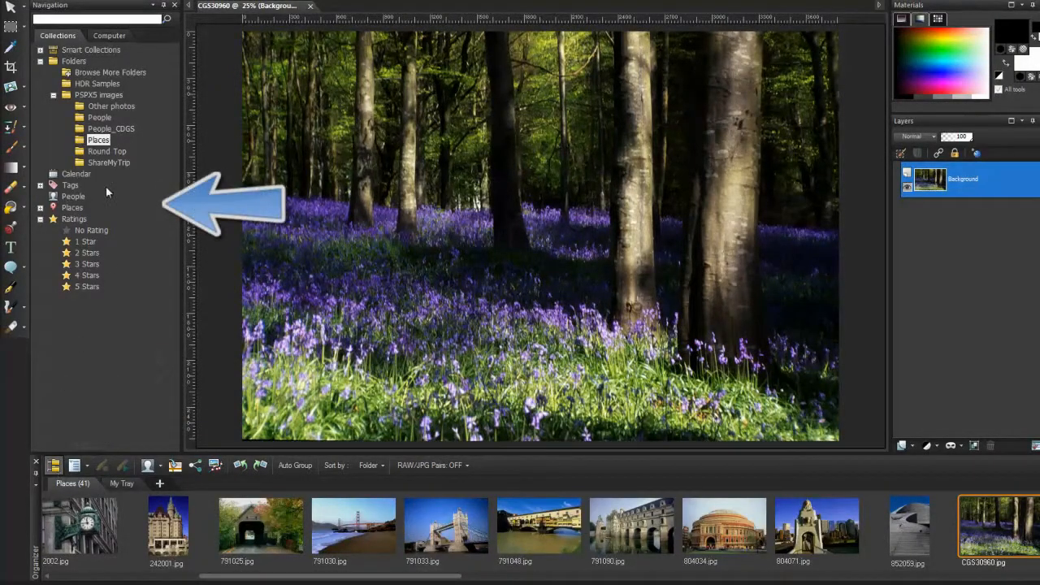
{"action": "left_click", "coordinate": [111, 106]}
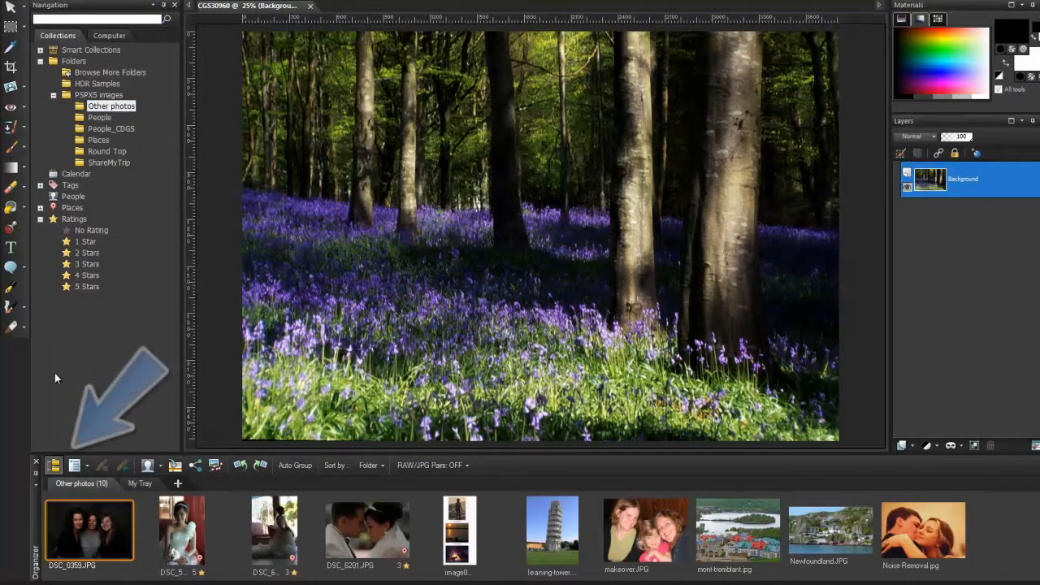
{"action": "left_click", "coordinate": [53, 465]}
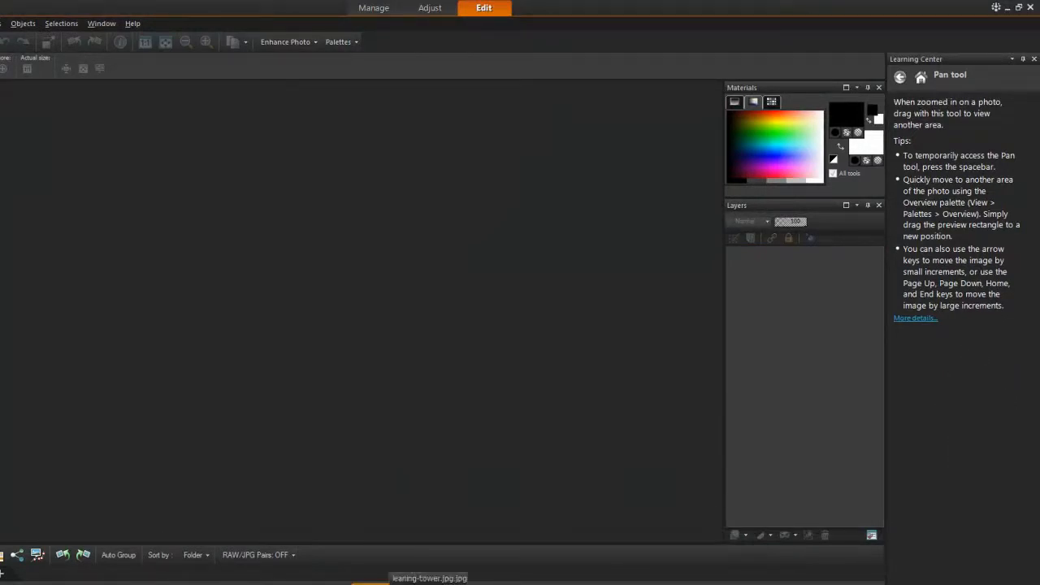
Step: Open leaning-tower.jpg and start the Straighten task from the Learning Center's Quick Adjustments
{"action": "double_click", "coordinate": [388, 584]}
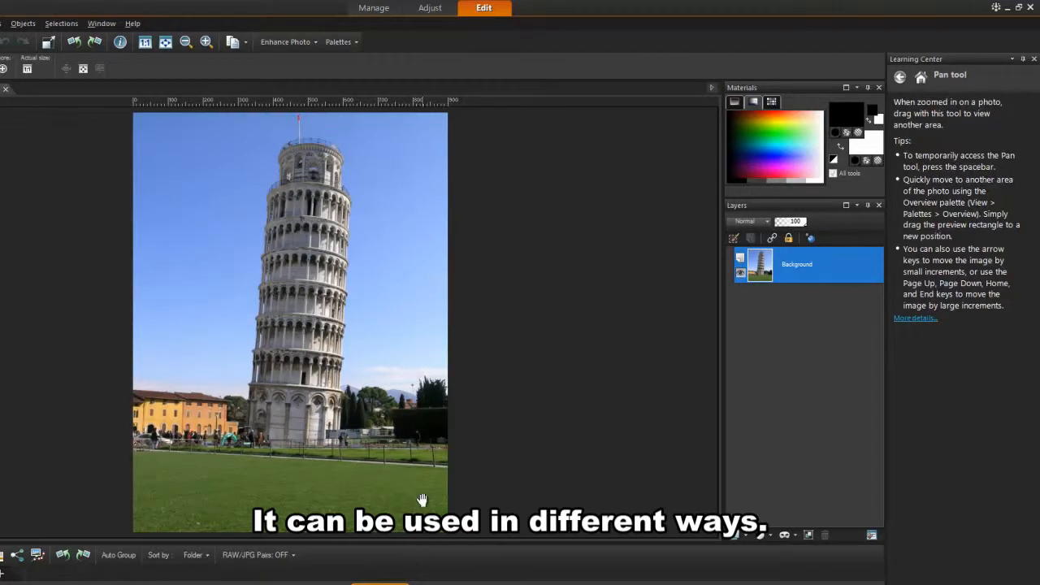
{"action": "left_click", "coordinate": [921, 77]}
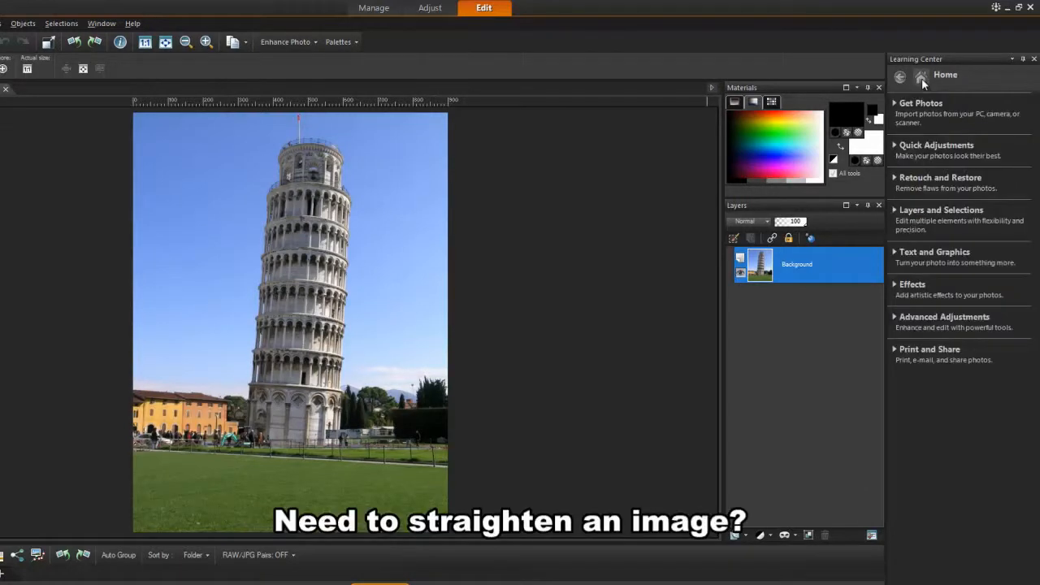
{"action": "left_click", "coordinate": [923, 154]}
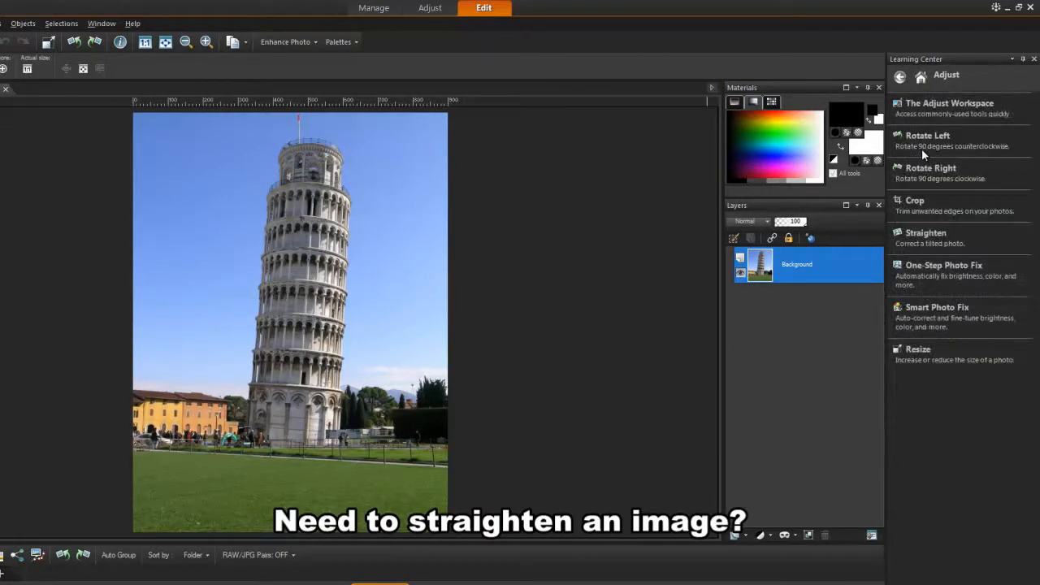
{"action": "left_click", "coordinate": [917, 236]}
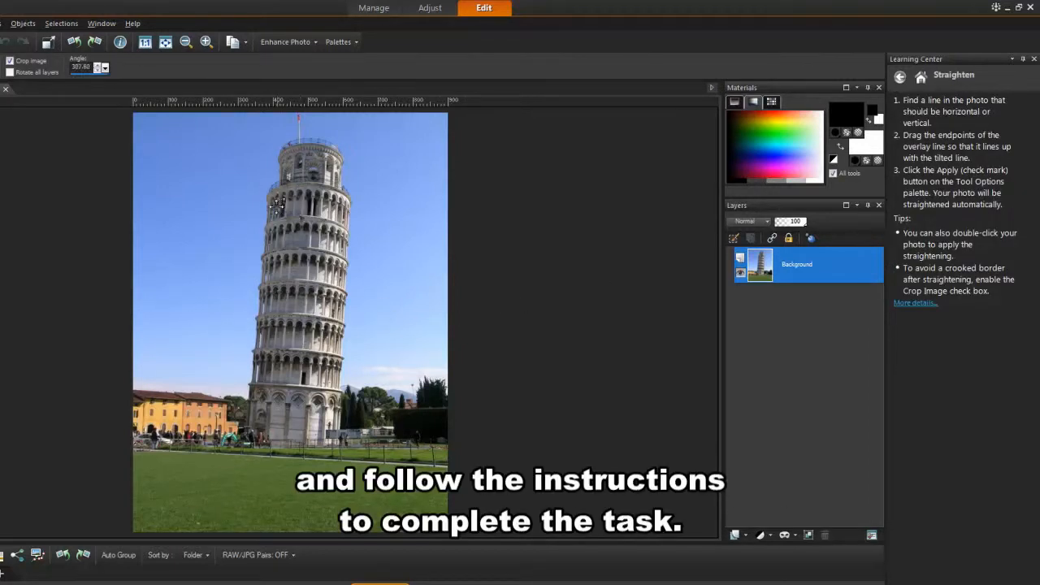
Step: Align both ends of the straightening line with the tower's slanted left edge and apply the straightening
{"action": "left_click_drag", "start_coordinate": [277, 203], "coordinate": [263, 198]}
{"action": "left_click_drag", "start_coordinate": [196, 323], "coordinate": [248, 394]}
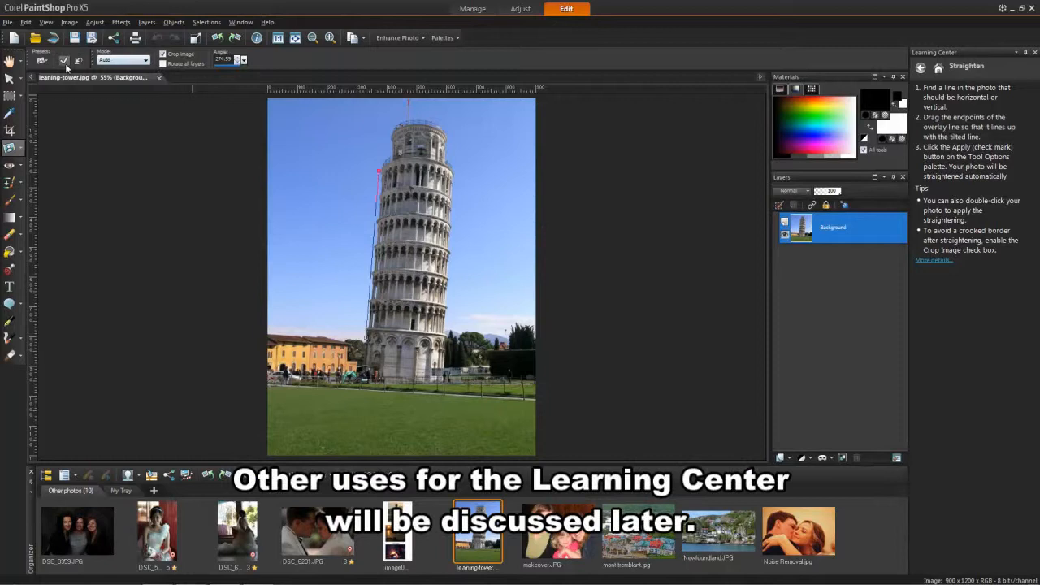
{"action": "left_click", "coordinate": [65, 63]}
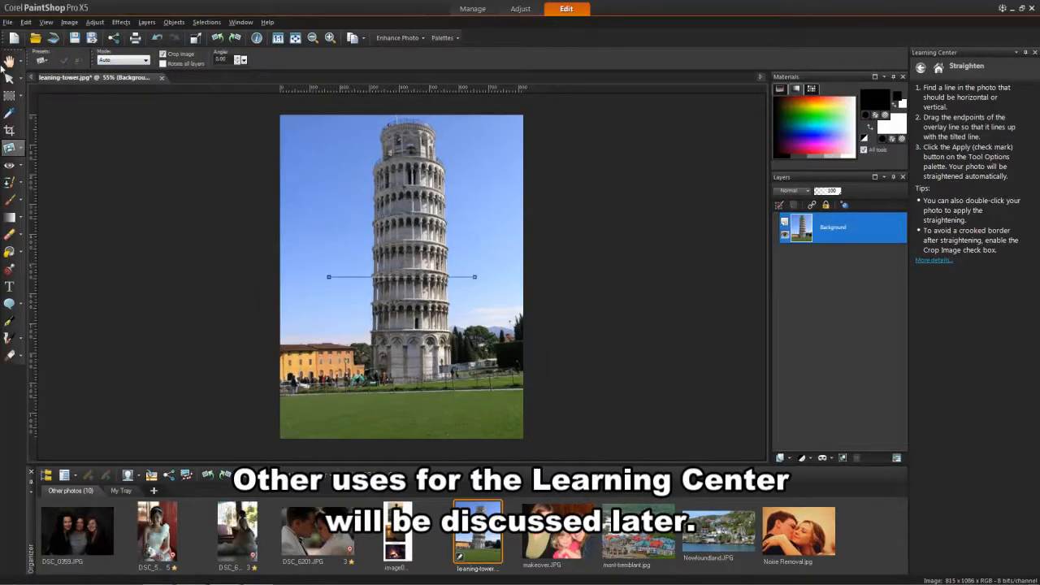
Step: Activate the Pan tool and set the Learning Center palette to Auto Hide
{"action": "left_click", "coordinate": [9, 62]}
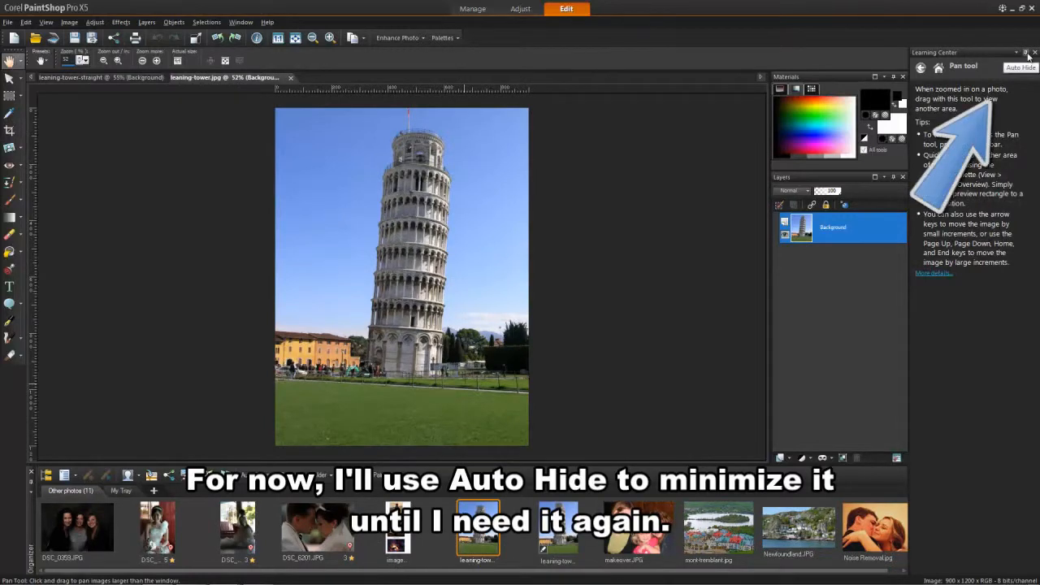
{"action": "left_click", "coordinate": [1026, 53]}
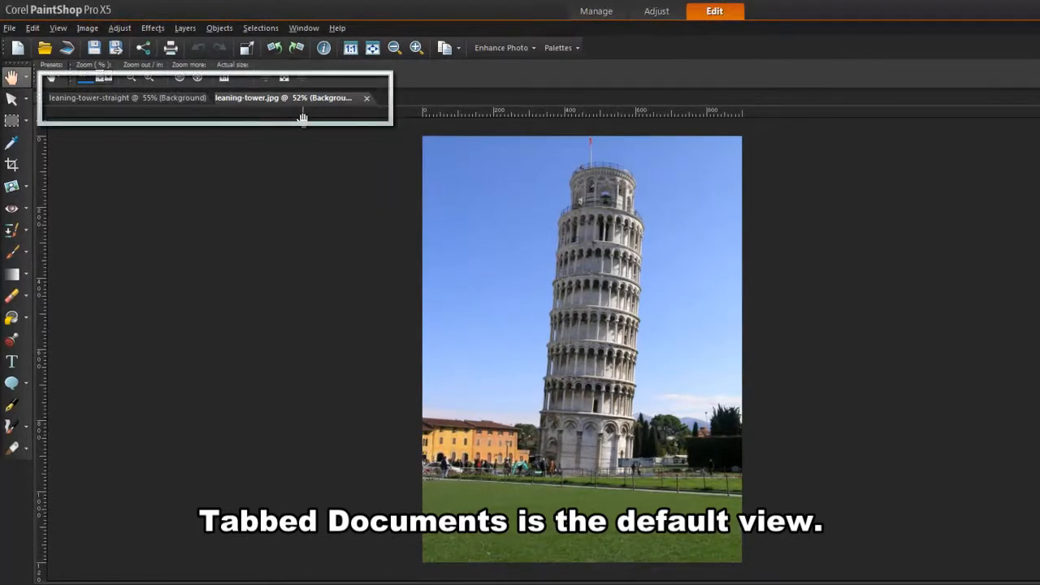
Step: Compare leaning-tower-straight with leaning-tower.jpg by switching back and forth between the two open documents
{"action": "left_click", "coordinate": [188, 99]}
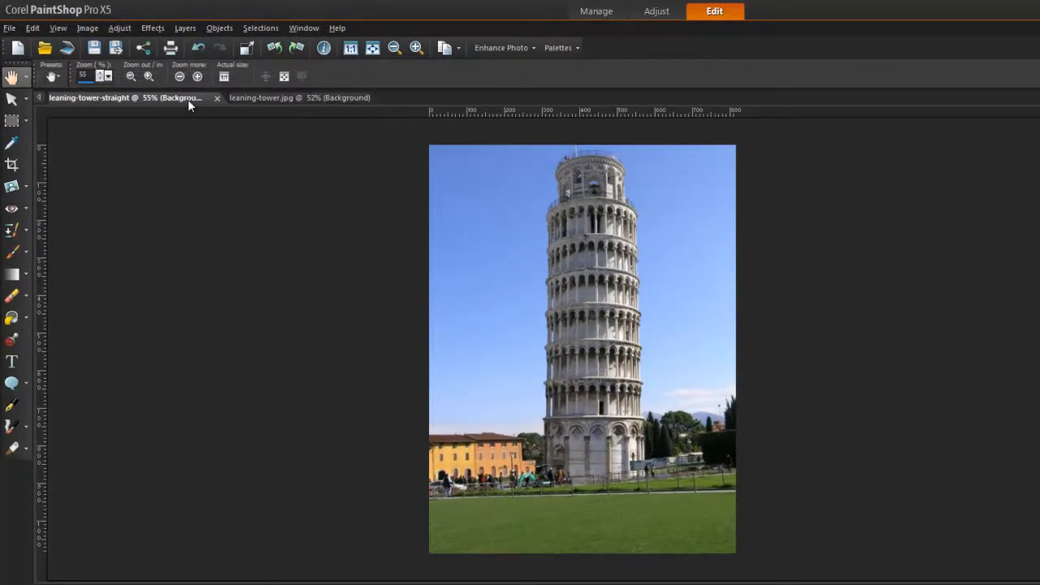
{"action": "left_click", "coordinate": [249, 97]}
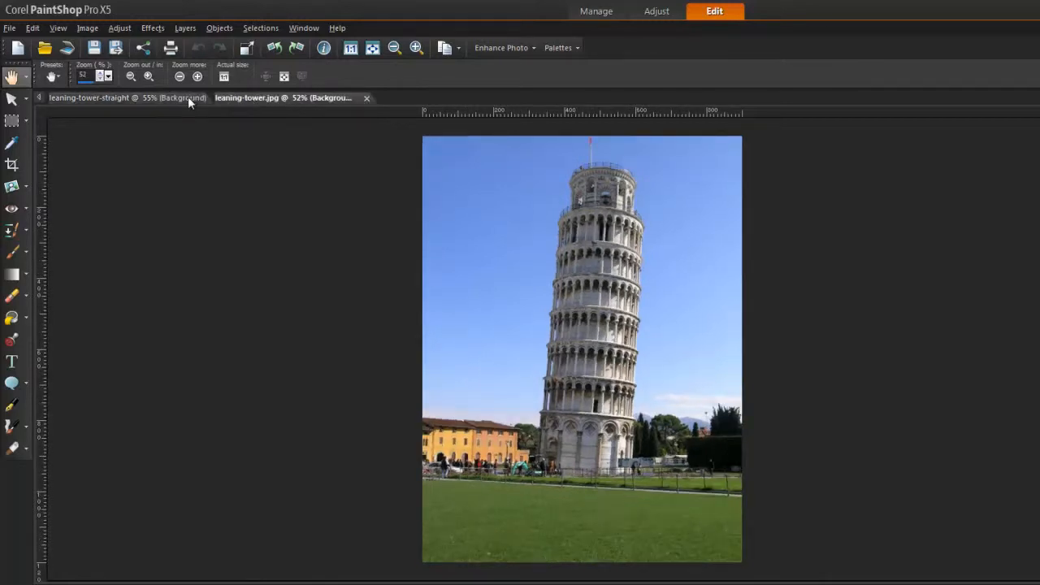
{"action": "left_click", "coordinate": [188, 97]}
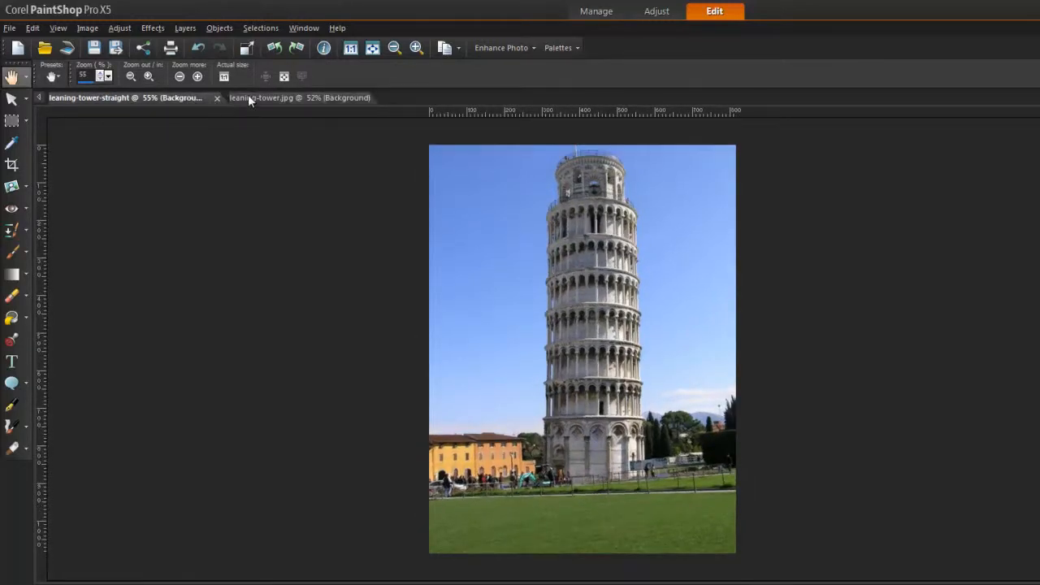
{"action": "left_click", "coordinate": [248, 96]}
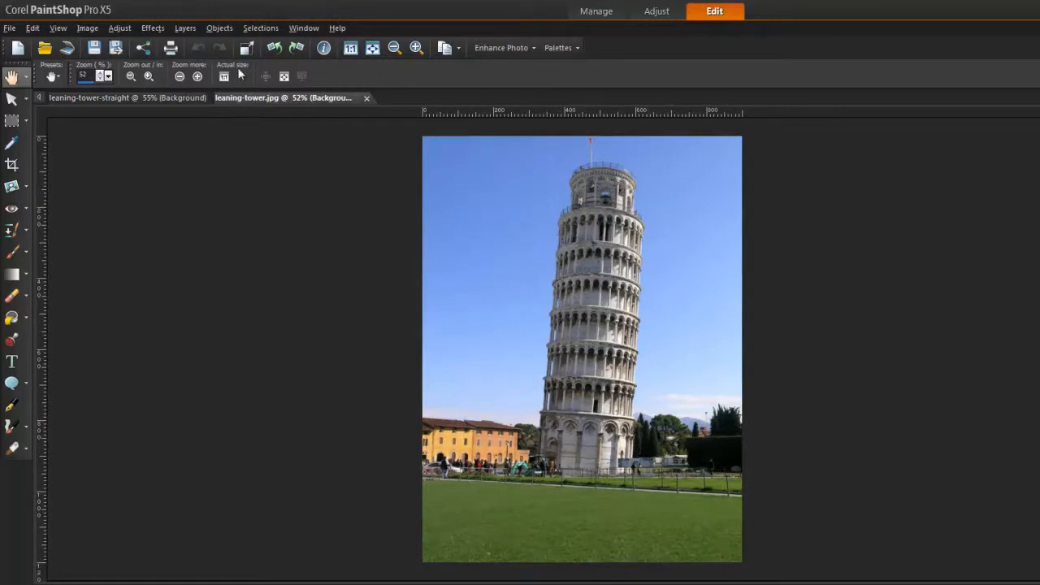
Step: Turn off Tabbed Documents and rearrange the two floating tower image windows, finishing with a tiled layout
{"action": "left_click", "coordinate": [299, 30]}
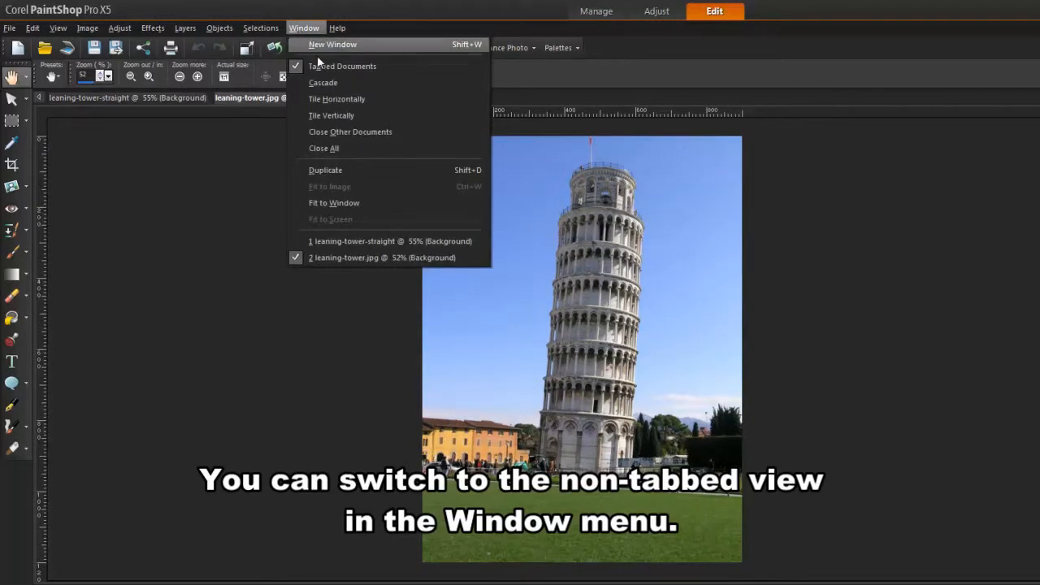
{"action": "left_click", "coordinate": [319, 65]}
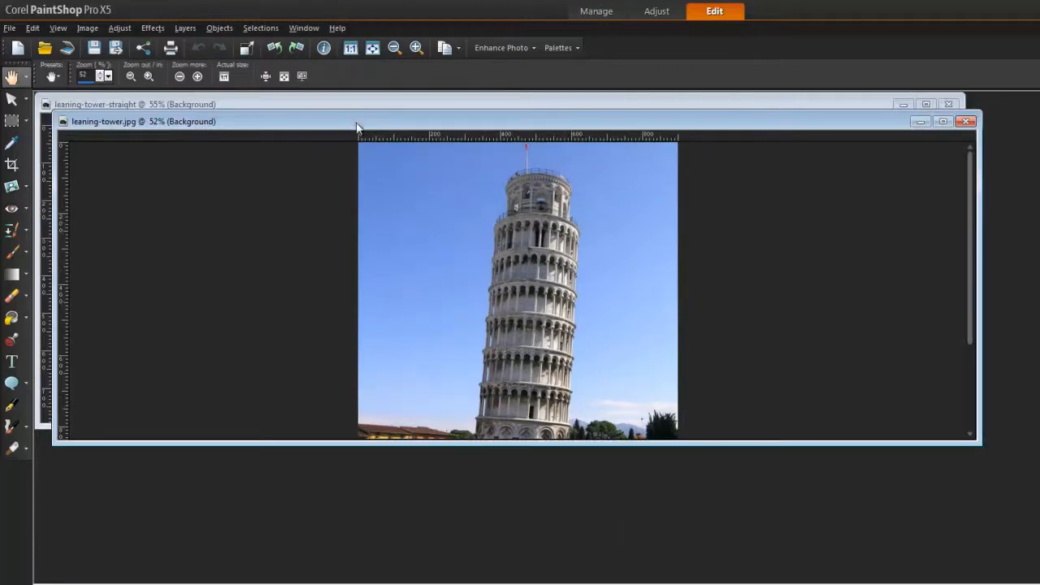
{"action": "left_click_drag", "start_coordinate": [357, 128], "coordinate": [384, 204]}
{"action": "left_click", "coordinate": [377, 107]}
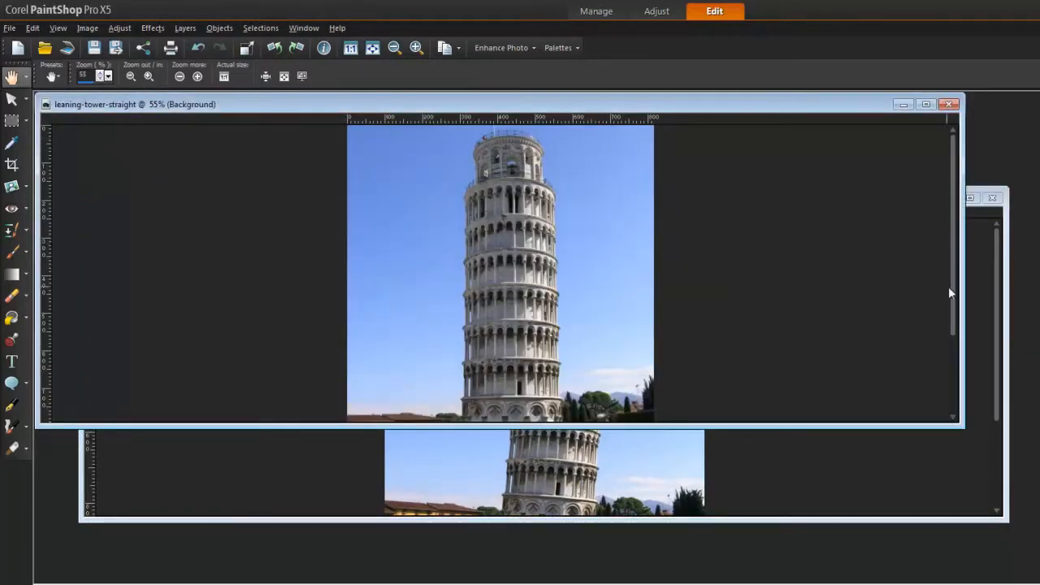
{"action": "left_click", "coordinate": [304, 28]}
{"action": "left_click", "coordinate": [344, 109]}
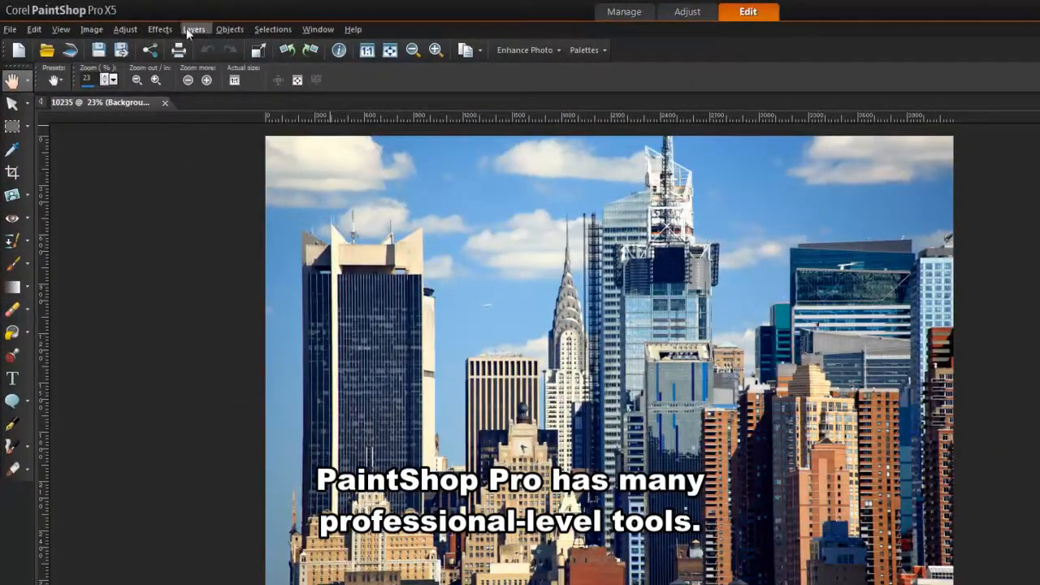
Step: Apply a Levels adjustment to the city skyline photo, with the Blue channel's midtone value set to 155
{"action": "left_click", "coordinate": [132, 31]}
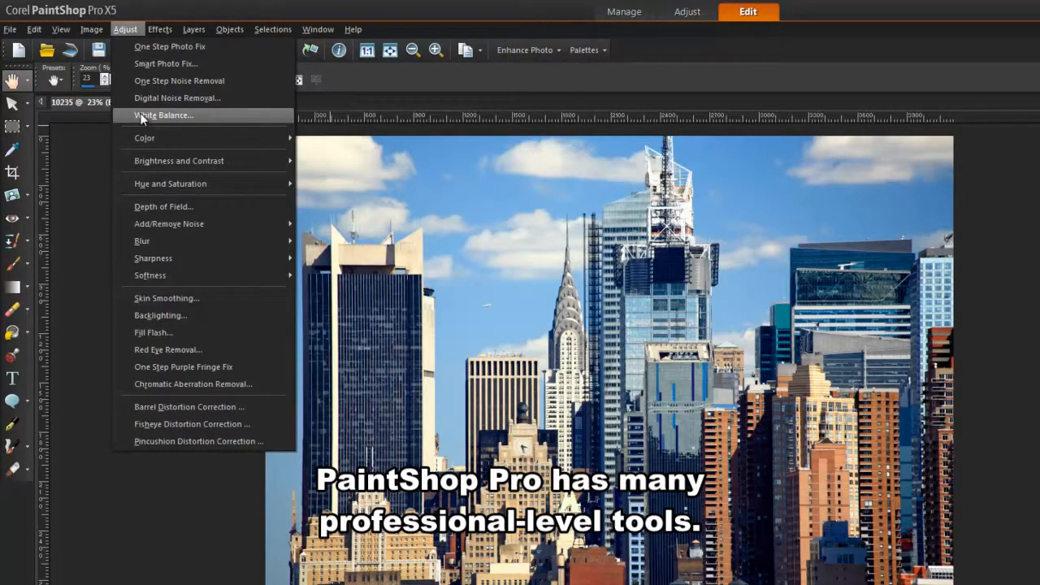
{"action": "mouse_move", "coordinate": [150, 161]}
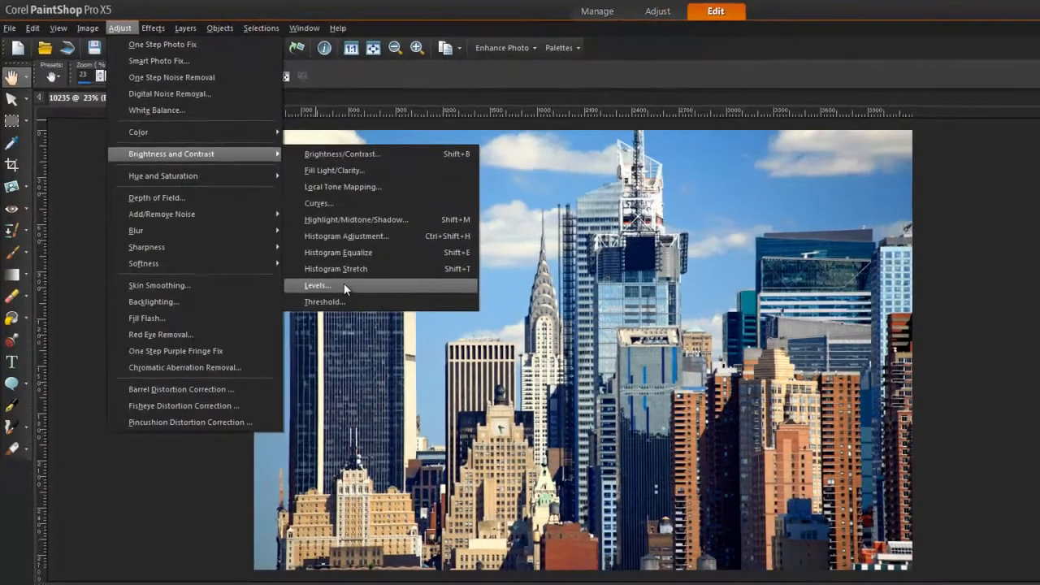
{"action": "left_click", "coordinate": [362, 298]}
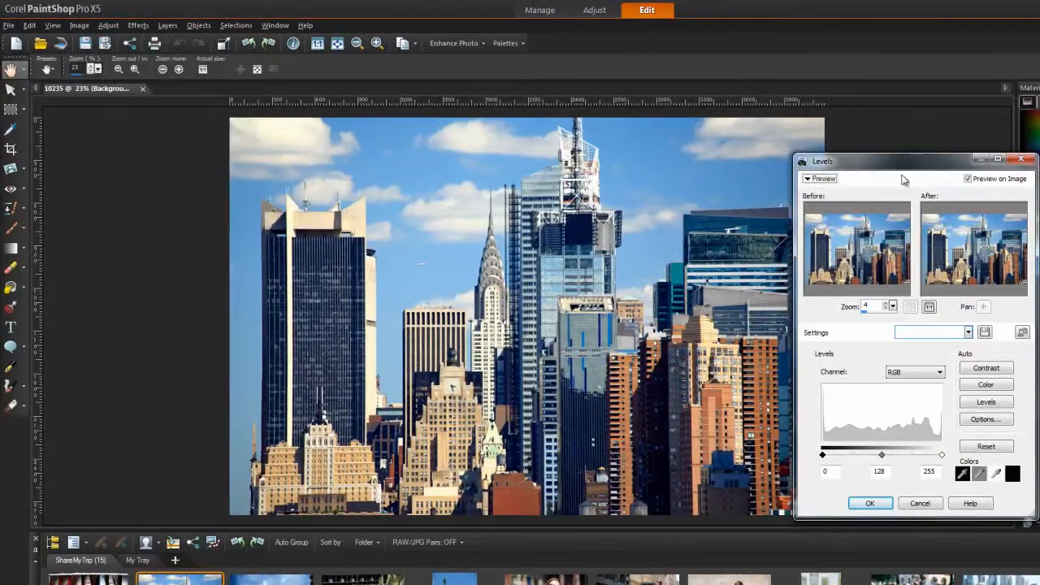
{"action": "left_click", "coordinate": [914, 371]}
{"action": "left_click", "coordinate": [929, 409]}
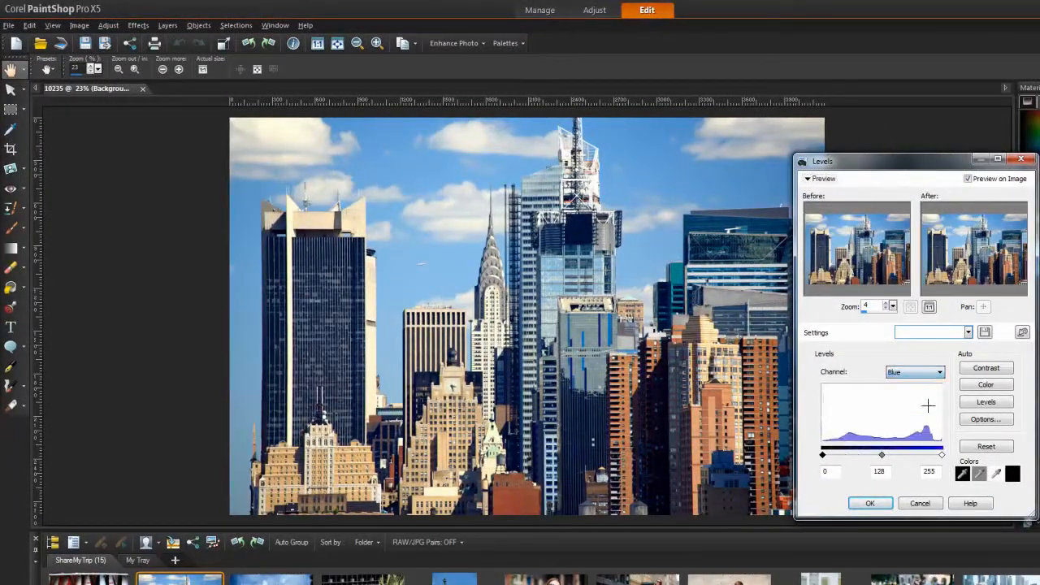
{"action": "left_click_drag", "start_coordinate": [881, 455], "coordinate": [895, 456]}
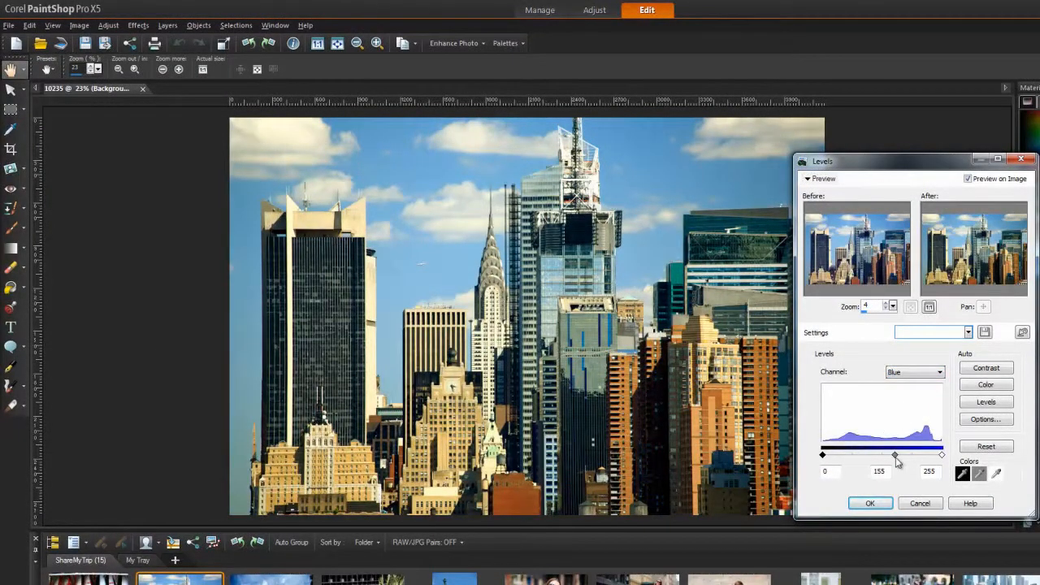
{"action": "left_click", "coordinate": [870, 503]}
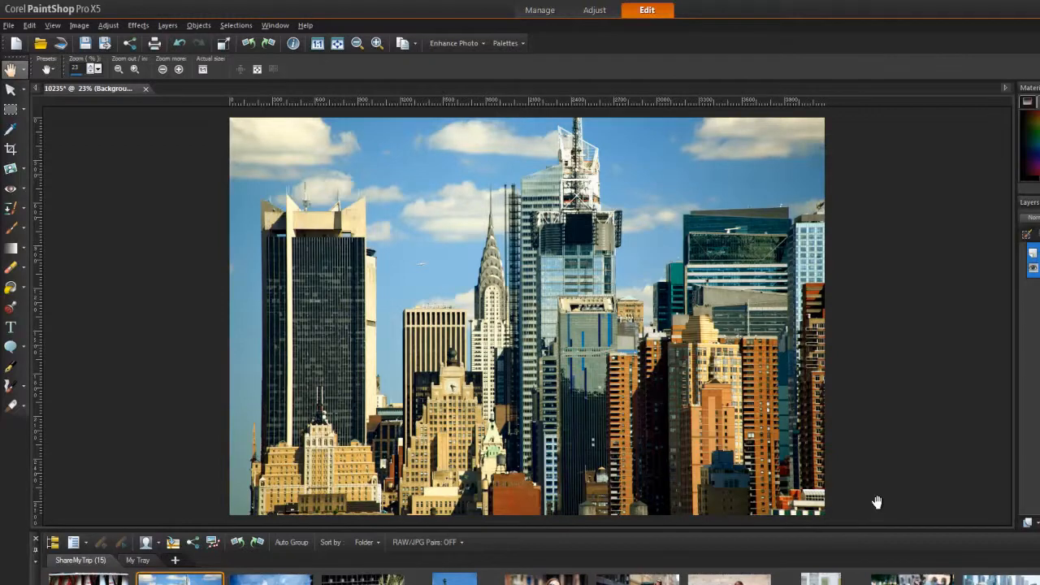
{"action": "left_click", "coordinate": [108, 25]}
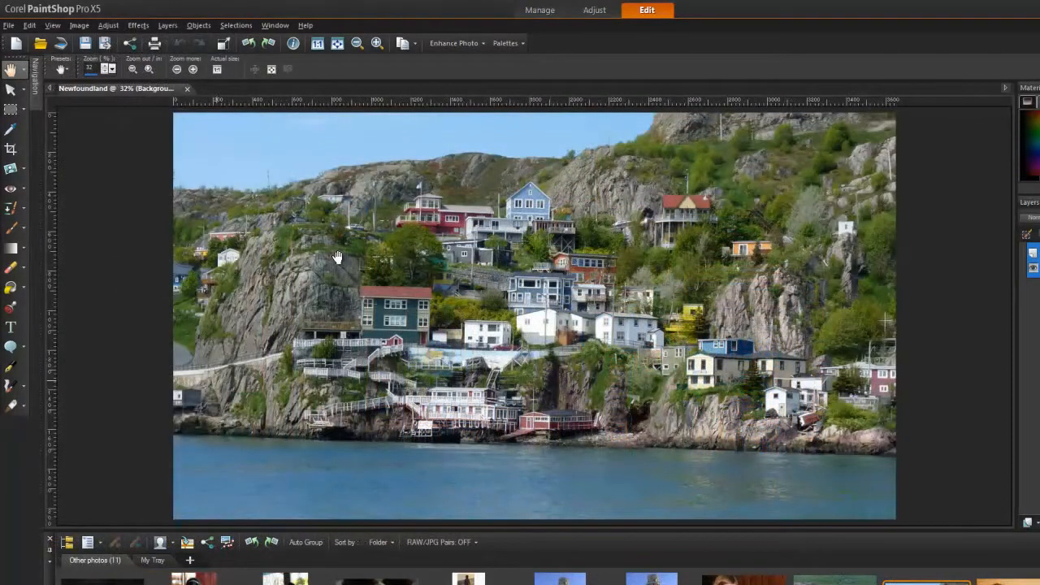
Step: Apply the Selective Focus photo effect to the Newfoundland image with a widened, diagonally tilted focus band across the hillside houses and a feather edge of 14
{"action": "left_click", "coordinate": [139, 25]}
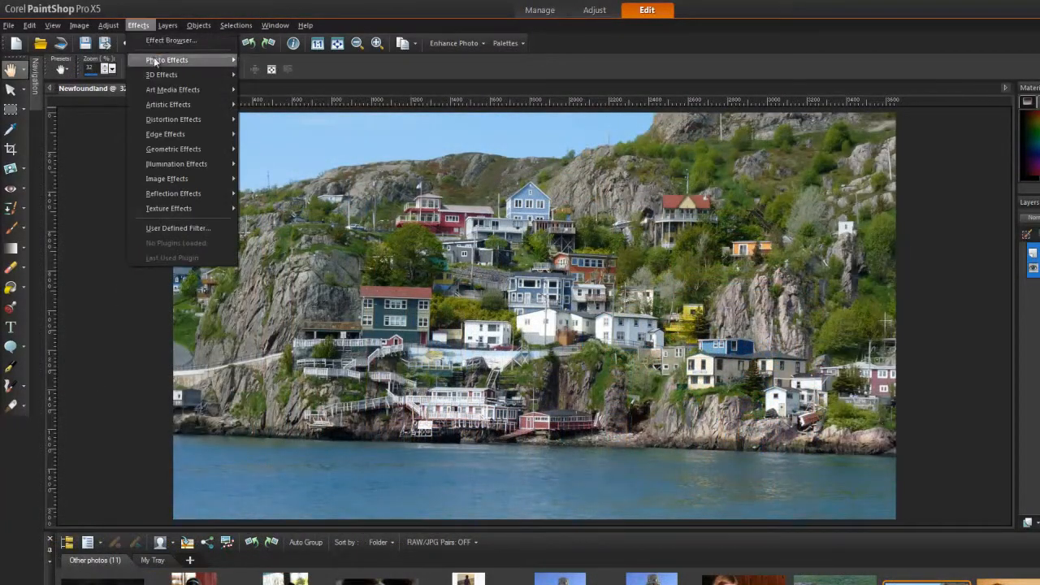
{"action": "mouse_move", "coordinate": [155, 61]}
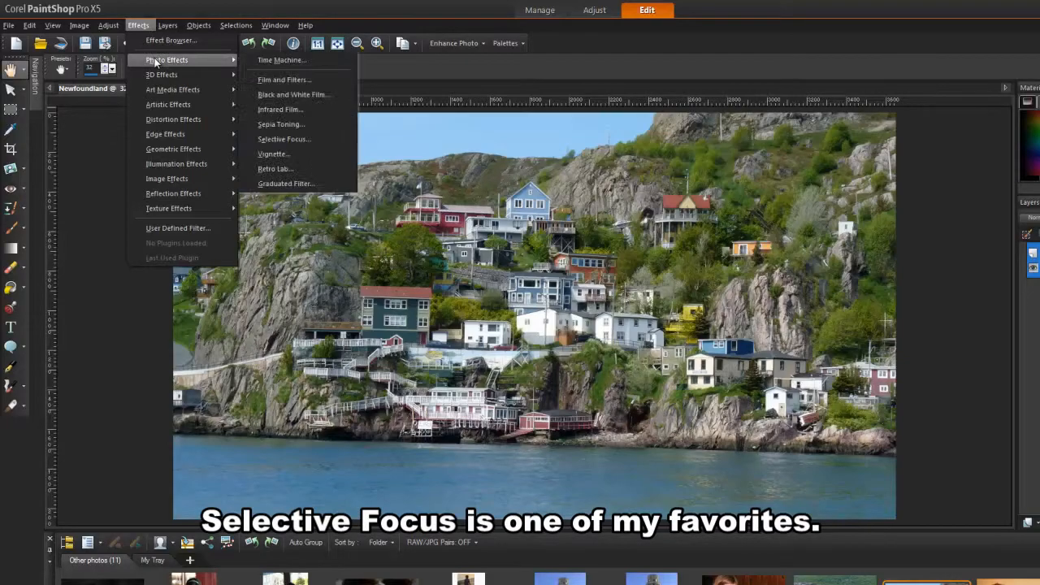
{"action": "left_click", "coordinate": [320, 138]}
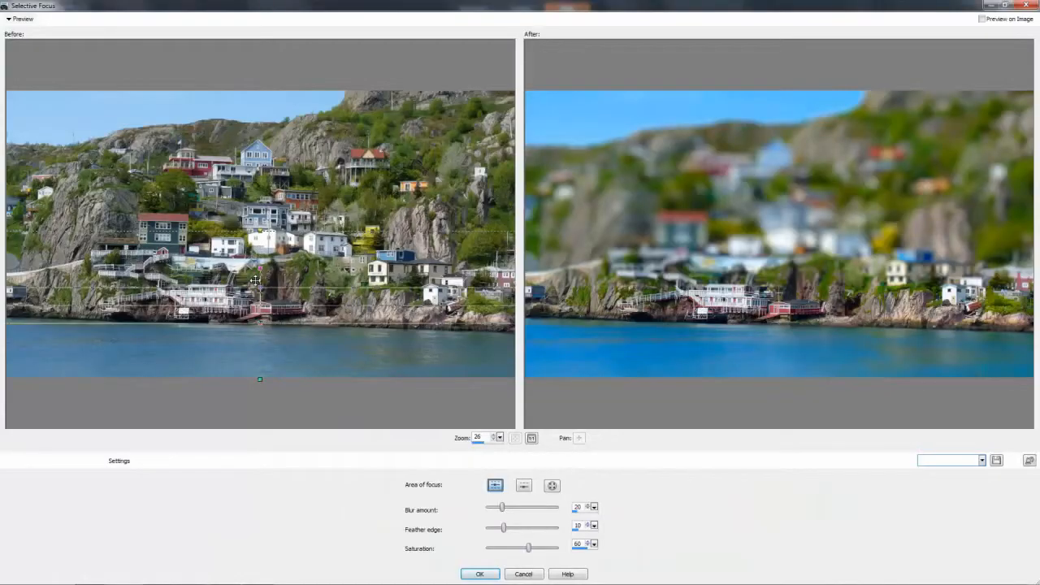
{"action": "left_click_drag", "start_coordinate": [260, 290], "coordinate": [260, 347]}
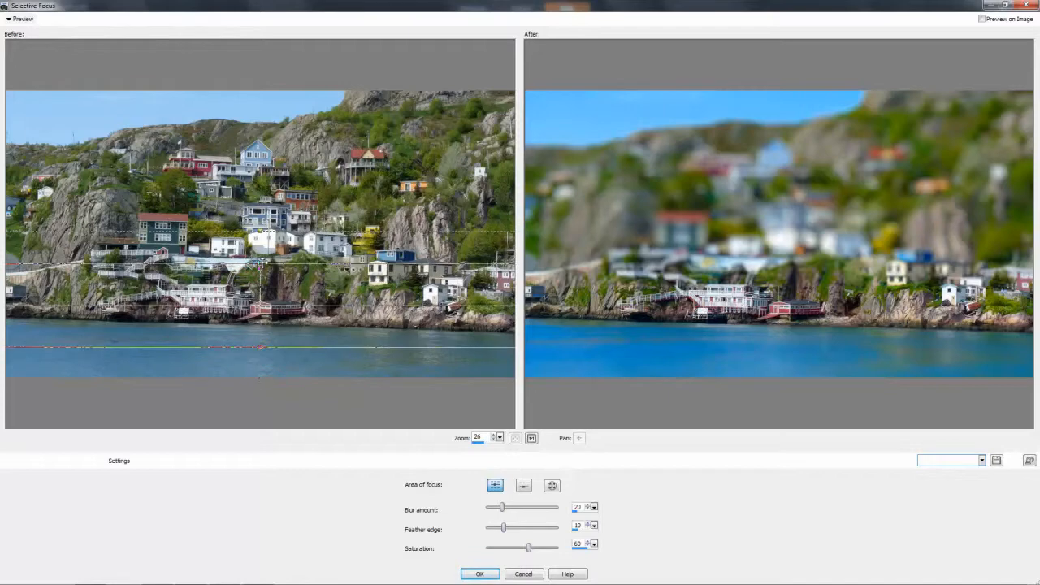
{"action": "left_click_drag", "start_coordinate": [260, 231], "coordinate": [260, 200]}
{"action": "left_click_drag", "start_coordinate": [267, 274], "coordinate": [312, 128]}
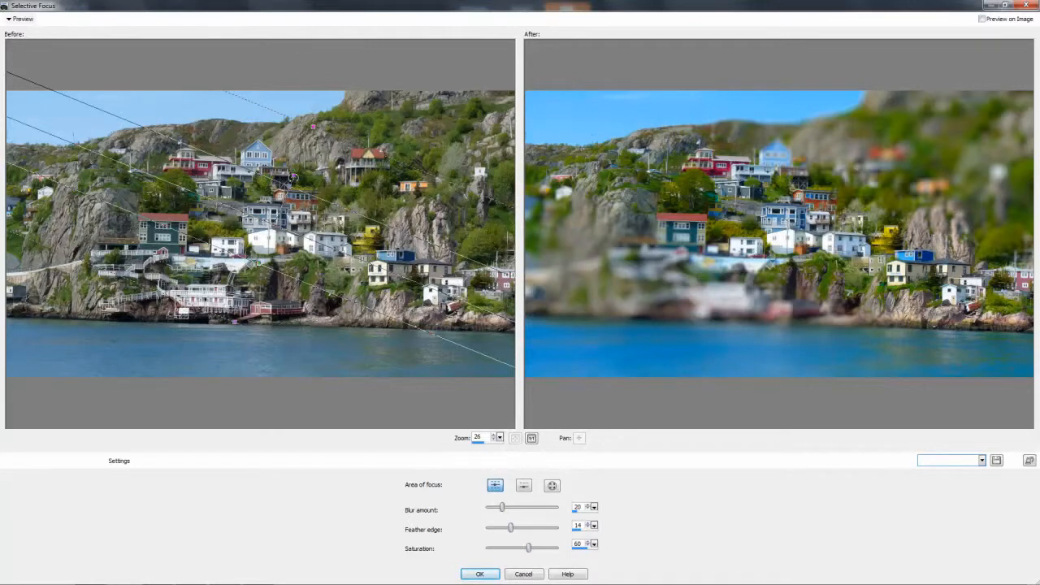
{"action": "left_click_drag", "start_coordinate": [289, 185], "coordinate": [295, 178]}
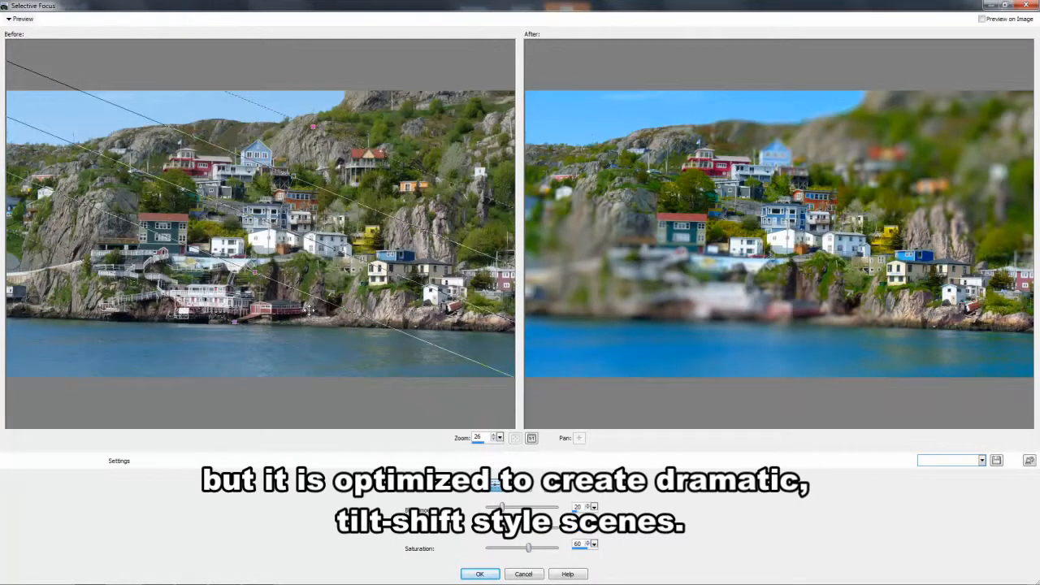
{"action": "left_click", "coordinate": [479, 574]}
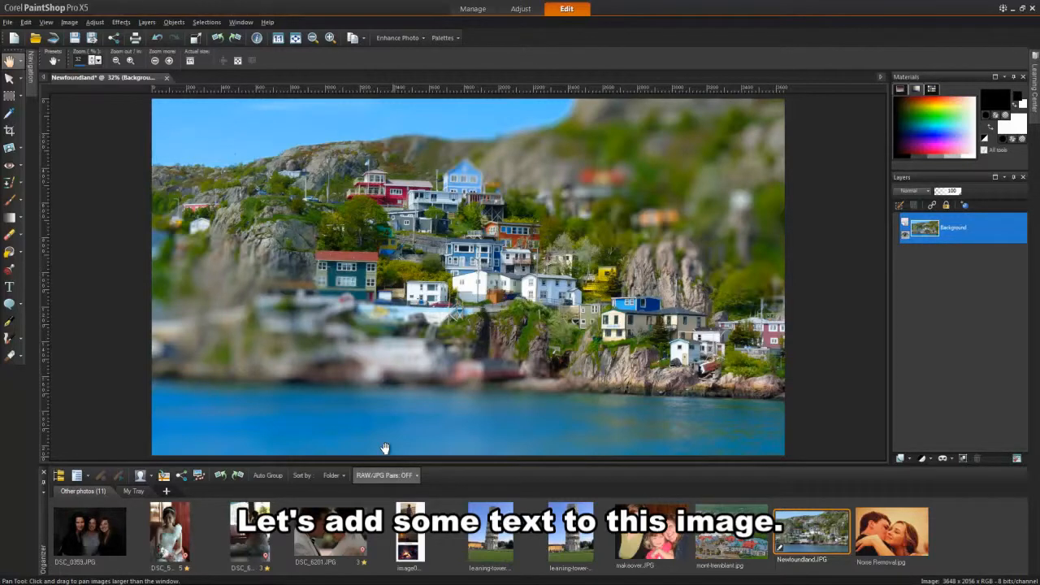
Step: Activate the Text tool and keep the Learning Center with its text instructions open beside the Newfoundland image
{"action": "left_click", "coordinate": [11, 293]}
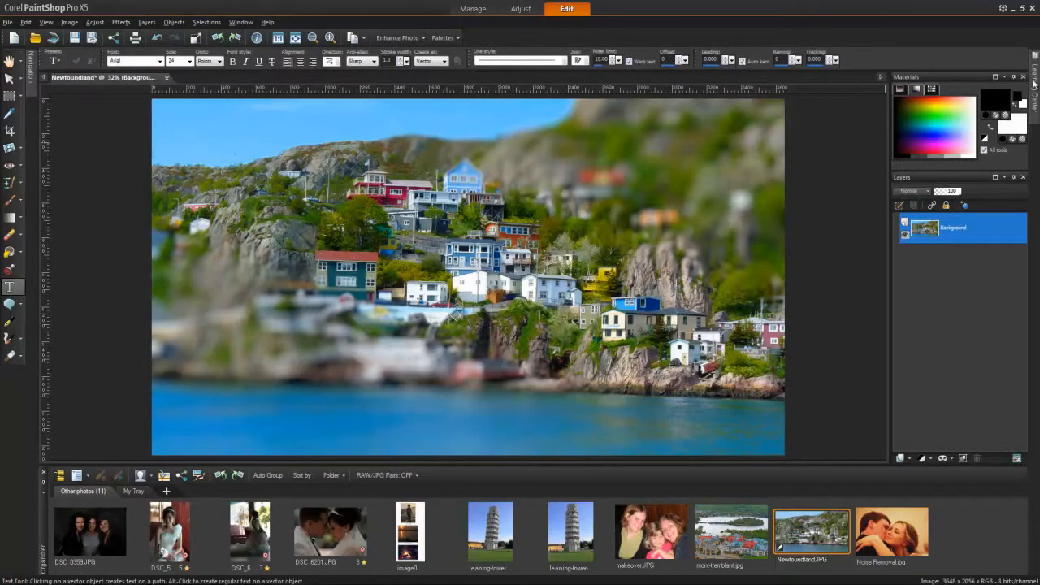
{"action": "left_click", "coordinate": [1035, 82]}
{"action": "left_click", "coordinate": [1014, 53]}
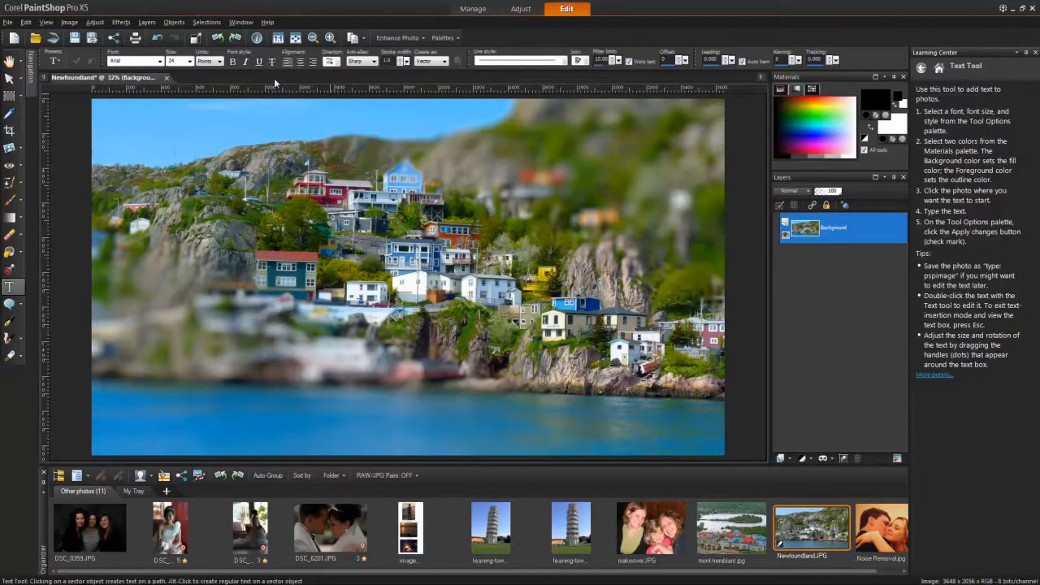
Step: Set the text font to Brush455 BT at a size of 72 points
{"action": "left_click", "coordinate": [160, 62]}
{"action": "left_click", "coordinate": [176, 180]}
{"action": "left_click", "coordinate": [190, 62]}
{"action": "left_click", "coordinate": [172, 165]}
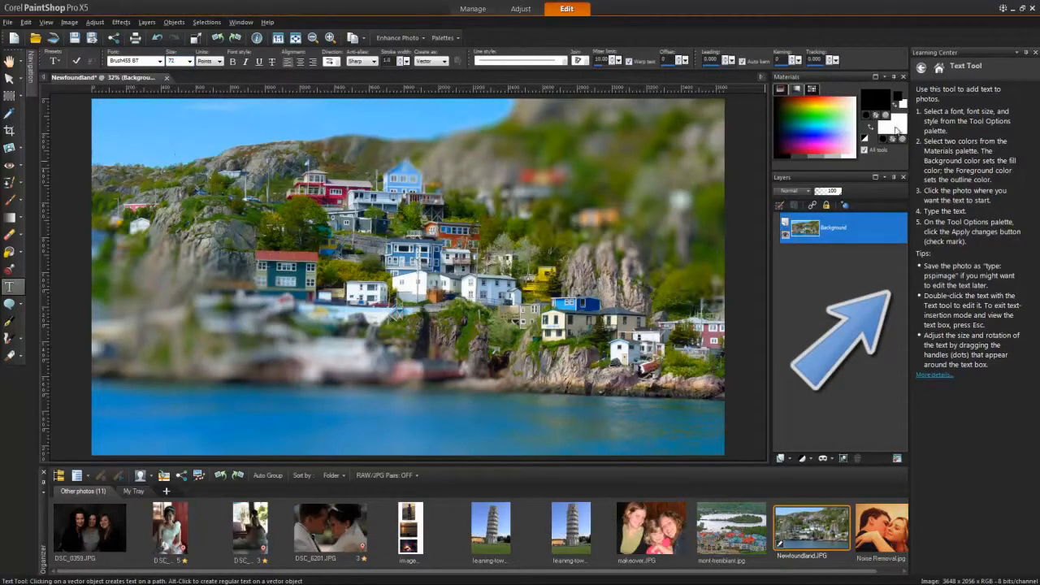
Step: Set the background material used as the text fill to a saturated golden yellow with a hue of 32
{"action": "left_click", "coordinate": [894, 126]}
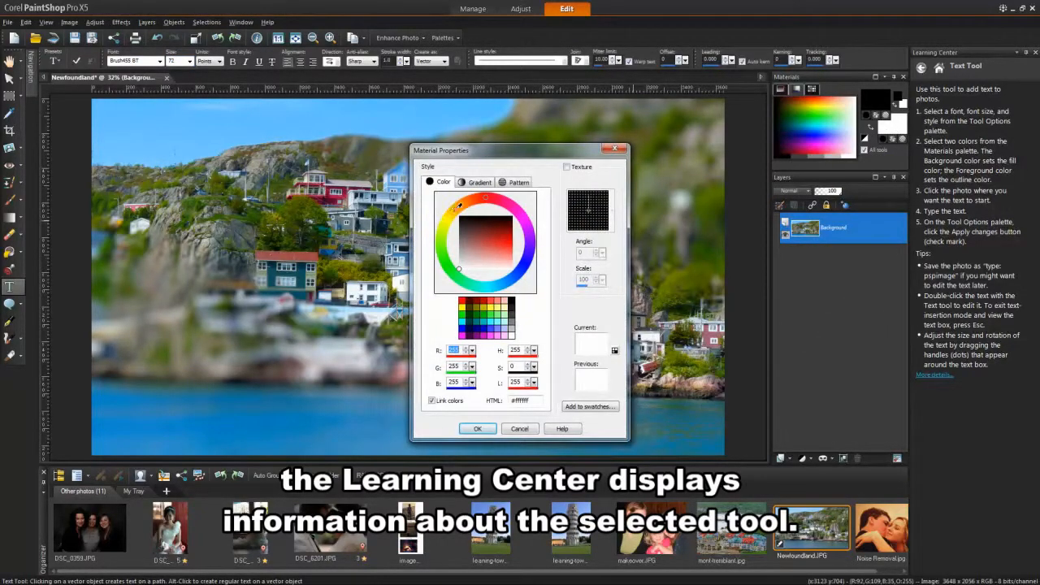
{"action": "left_click", "coordinate": [459, 206]}
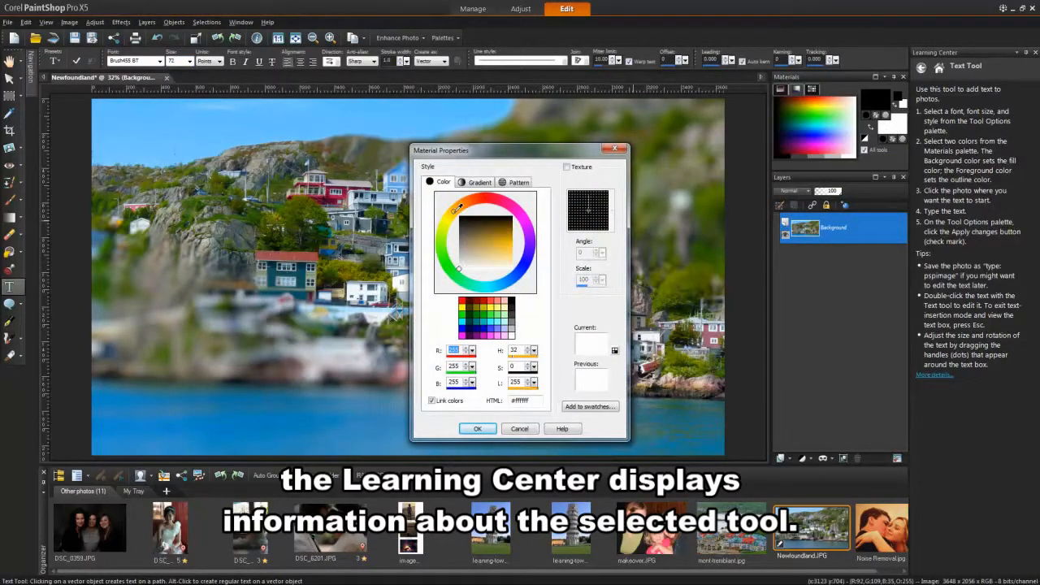
{"action": "left_click", "coordinate": [510, 244]}
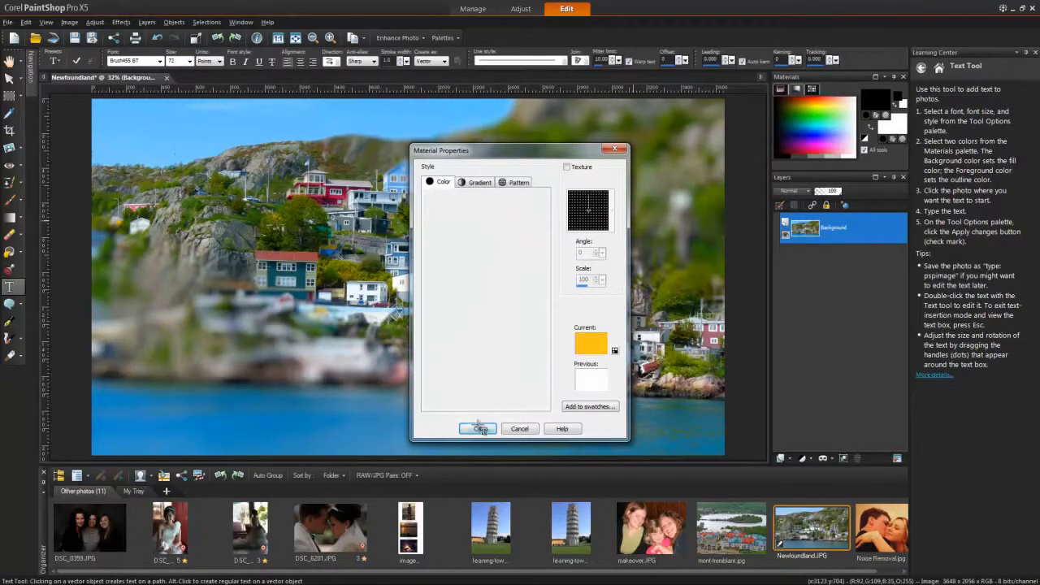
{"action": "left_click", "coordinate": [478, 427]}
Step: Add the text "Greetings from Newfoundland" over the water and move it closer to the middle of the photo's width
{"action": "left_click", "coordinate": [180, 404]}
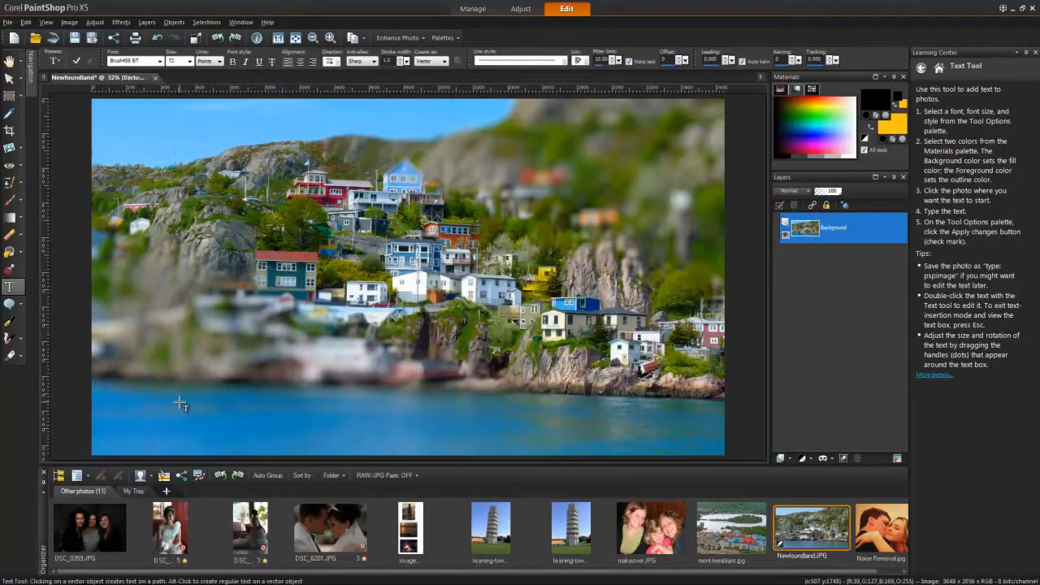
{"action": "type", "text": "Greetings from Newfoundland"}
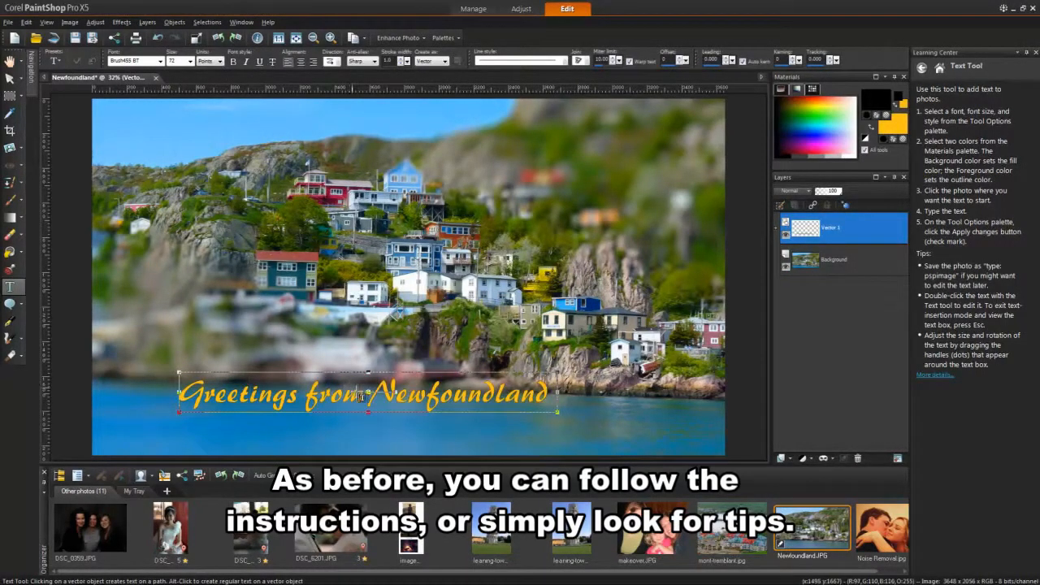
{"action": "left_click_drag", "start_coordinate": [368, 394], "coordinate": [419, 400]}
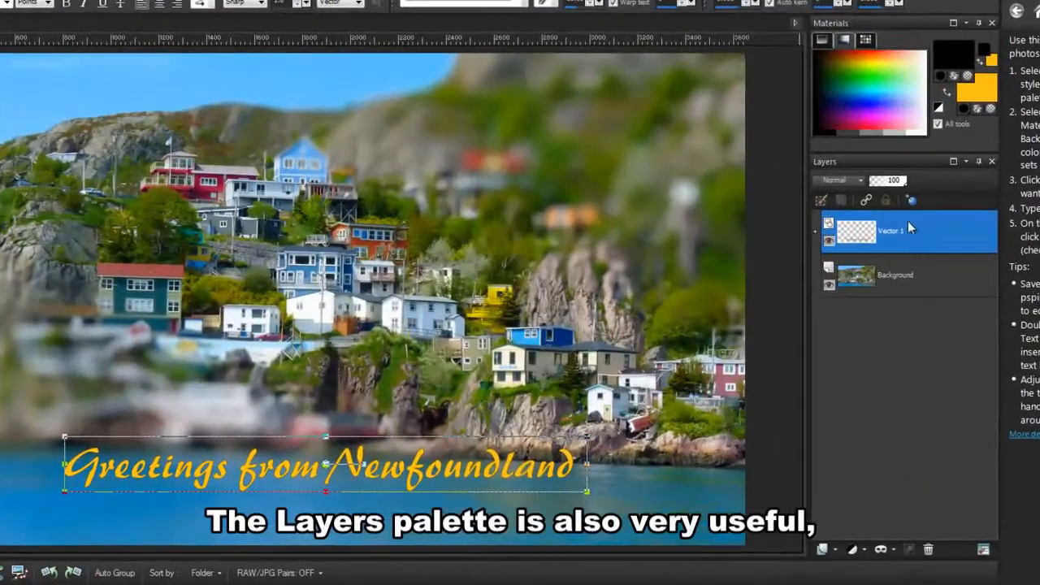
Step: Apply Drop Shadow and Bevel layer styles to the Vector 1 text layer, with the shadow offset at X -0.08 and Y 0.08
{"action": "mouse_move", "coordinate": [889, 289]}
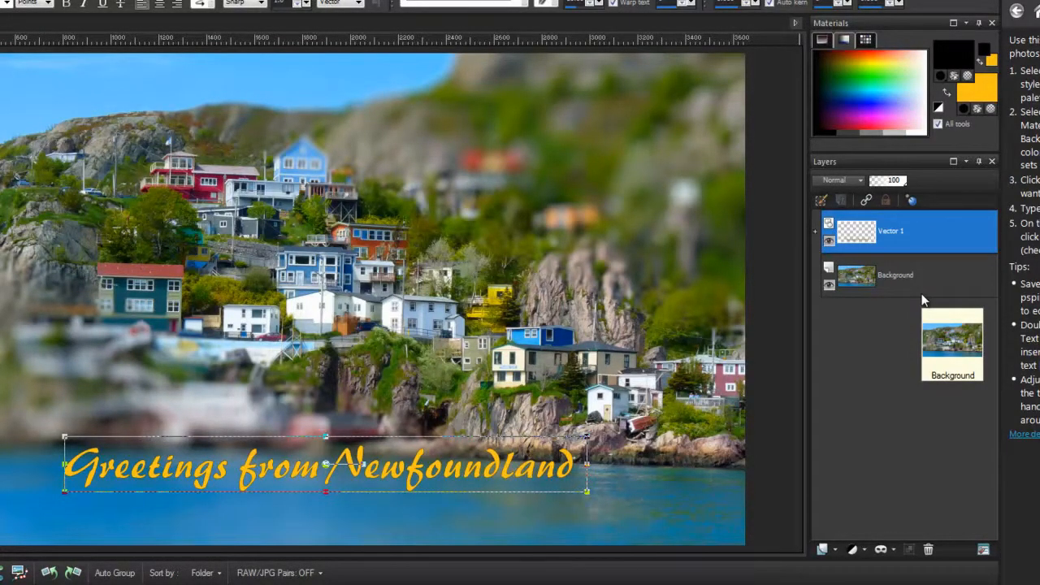
{"action": "left_click", "coordinate": [912, 200]}
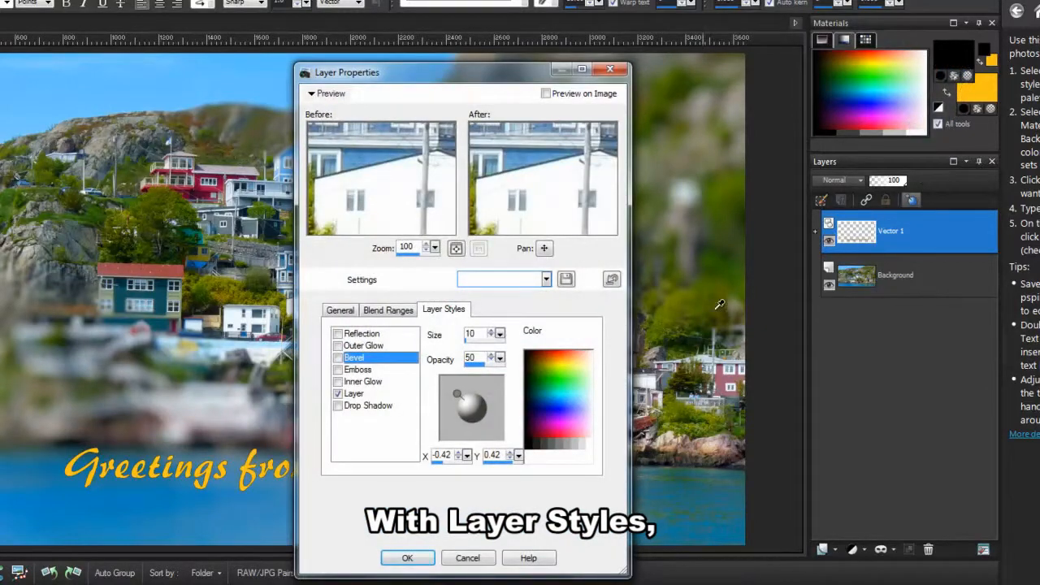
{"action": "left_click", "coordinate": [405, 407]}
{"action": "left_click_drag", "start_coordinate": [460, 75], "coordinate": [613, 84]}
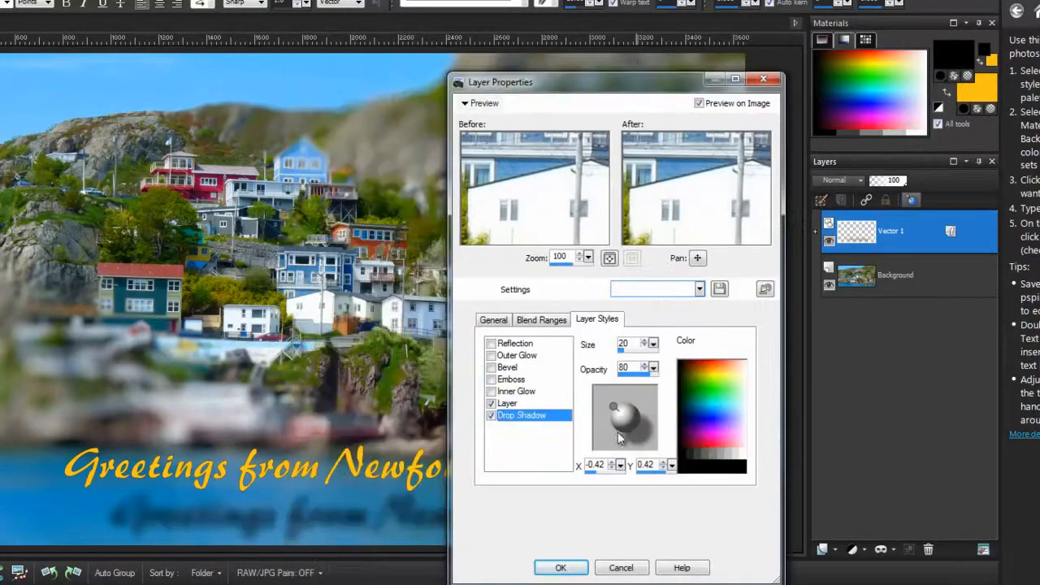
{"action": "left_click_drag", "start_coordinate": [616, 407], "coordinate": [621, 414]}
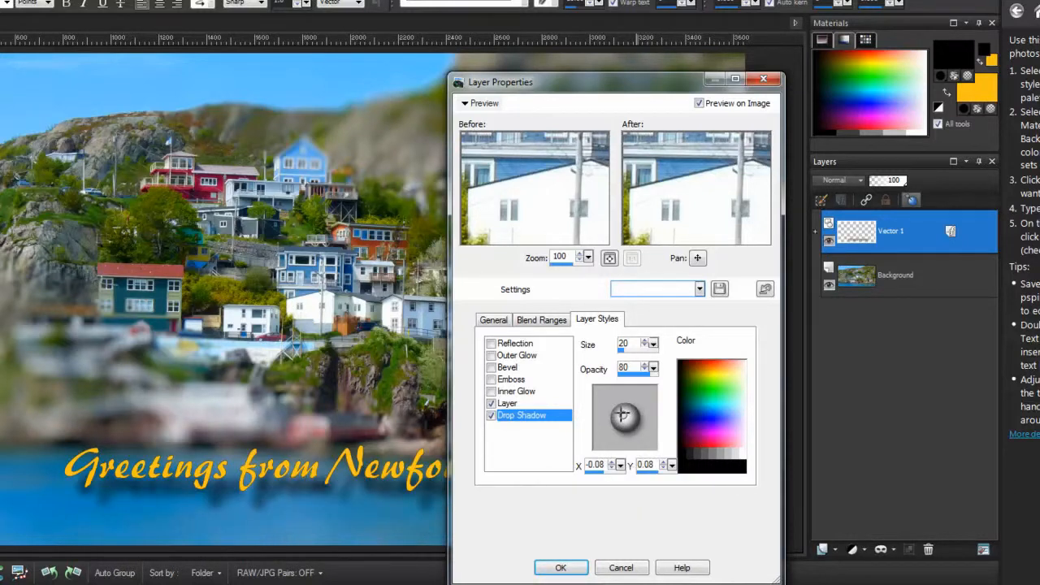
{"action": "left_click", "coordinate": [491, 368]}
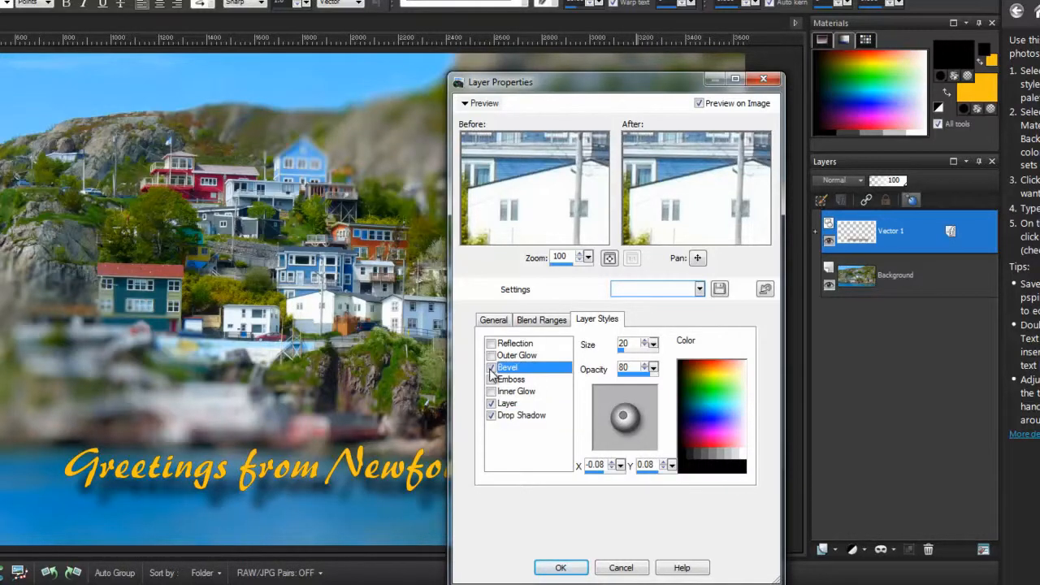
{"action": "left_click", "coordinate": [562, 568]}
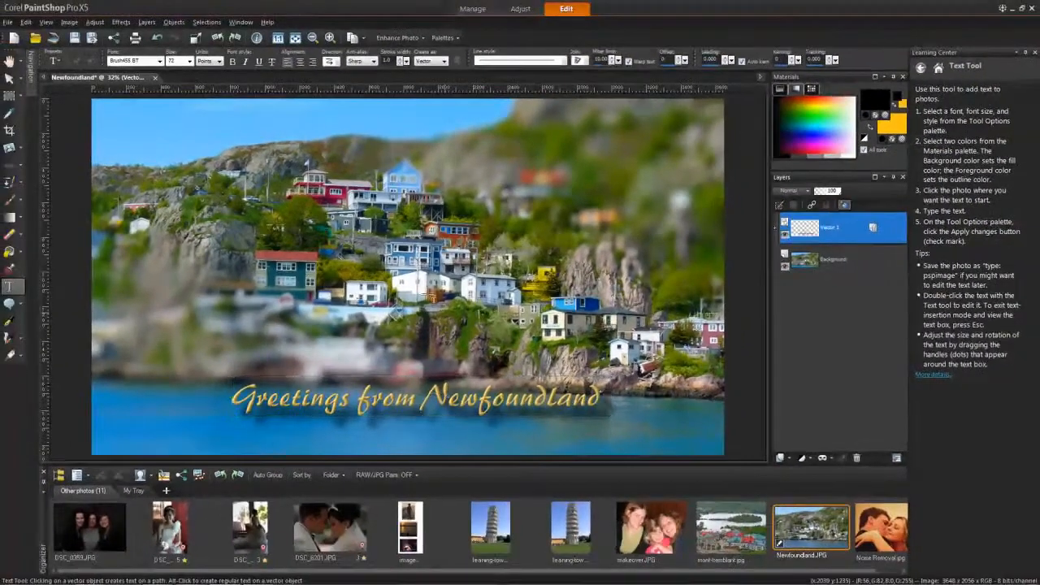
Step: Switch to the Pan tool, look over the available help topics, and open the Corel Guide
{"action": "left_click", "coordinate": [9, 61]}
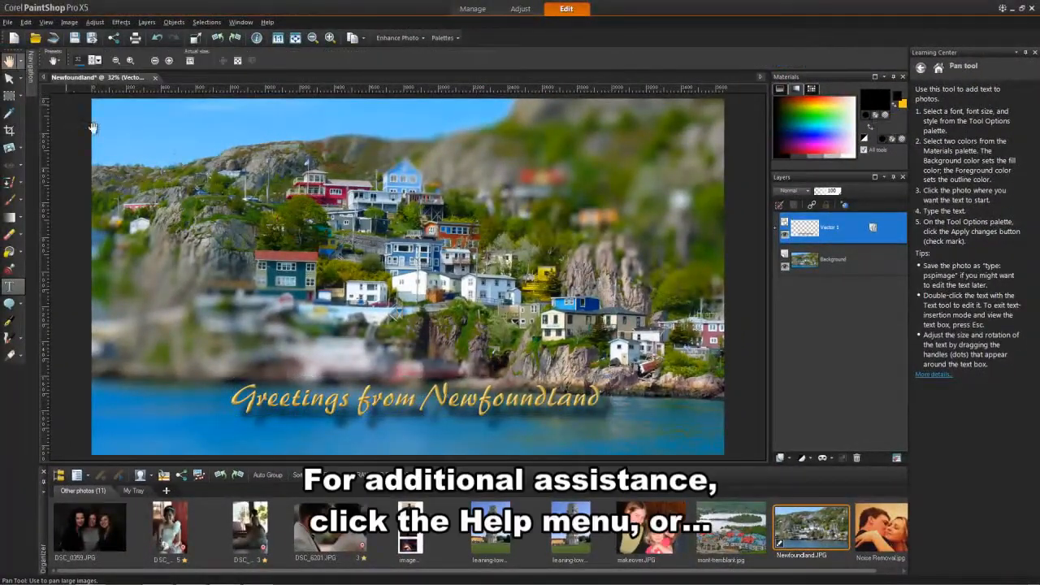
{"action": "left_click", "coordinate": [268, 22]}
{"action": "mouse_move", "coordinate": [299, 74]}
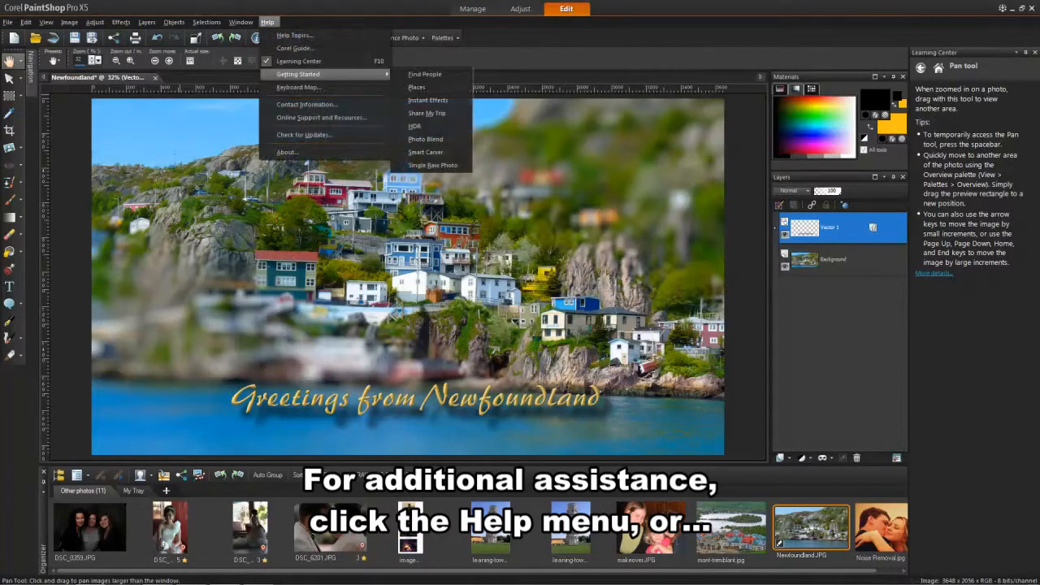
{"action": "left_click", "coordinate": [1004, 9]}
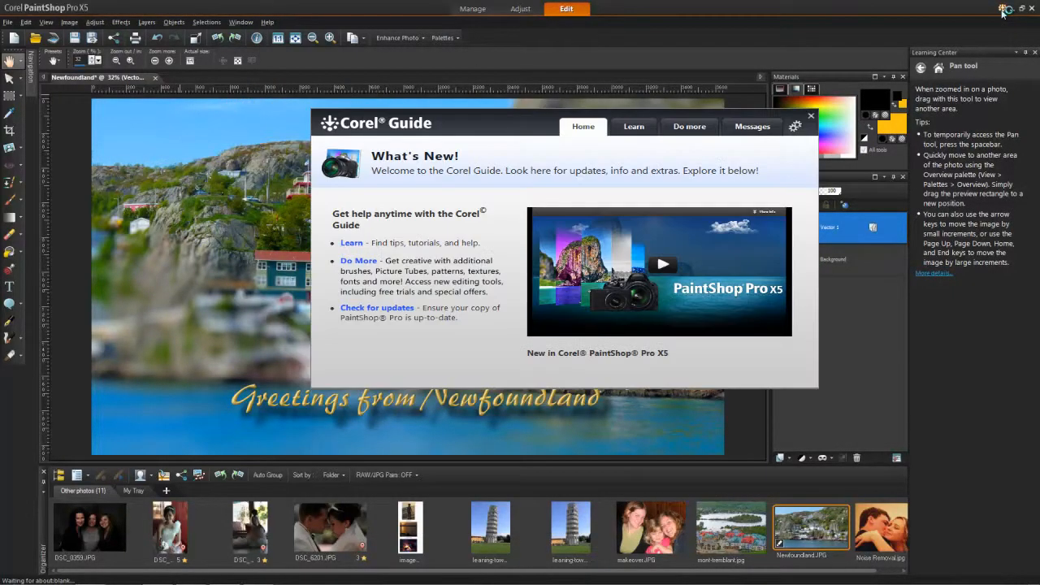